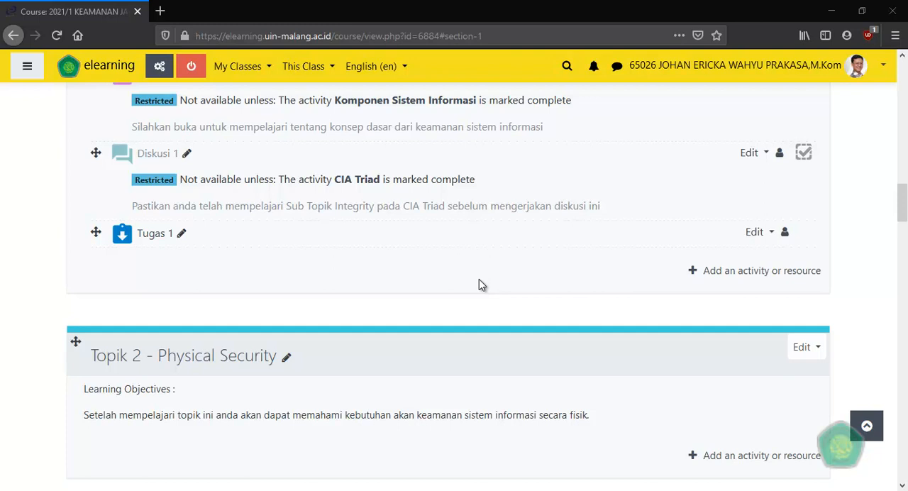
Examine Topik 1 and the activity types that can be added to it, closing the chooser without adding anything.
scroll(308, 284, "up", 2)
scroll(309, 284, "up", 5)
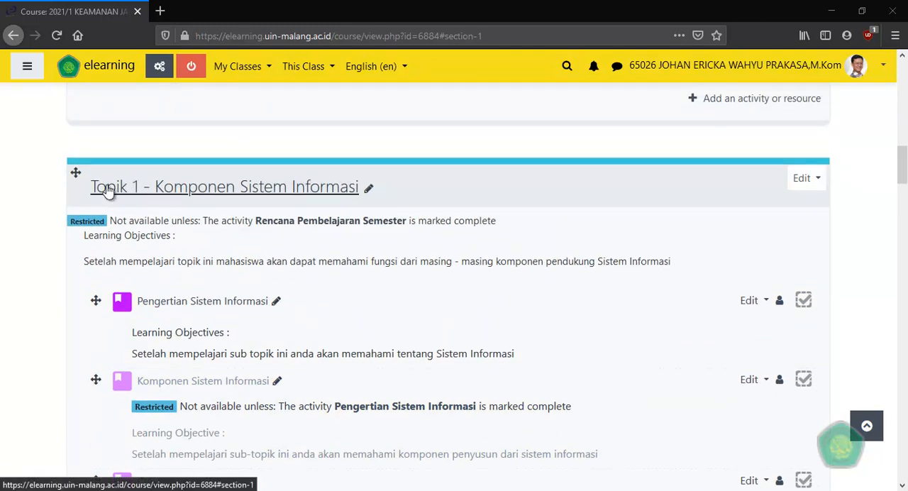
scroll(107, 194, "down", 4)
scroll(159, 241, "down", 2)
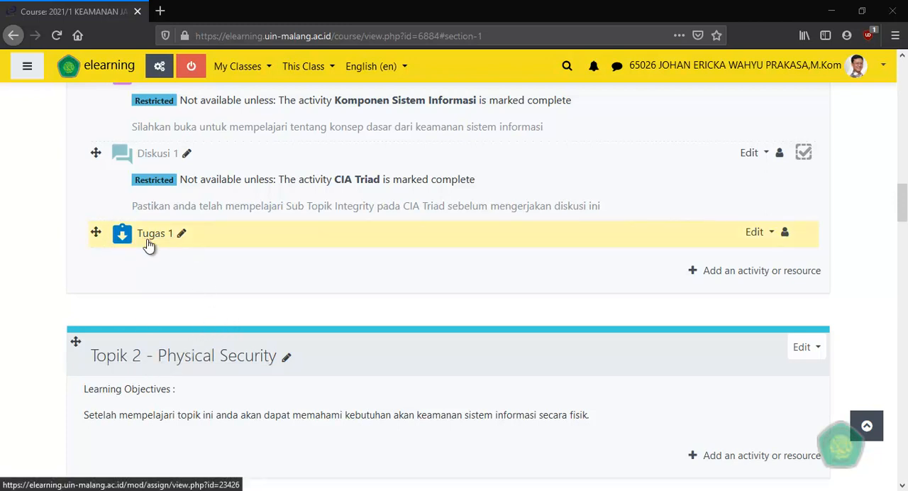
left_click(747, 273)
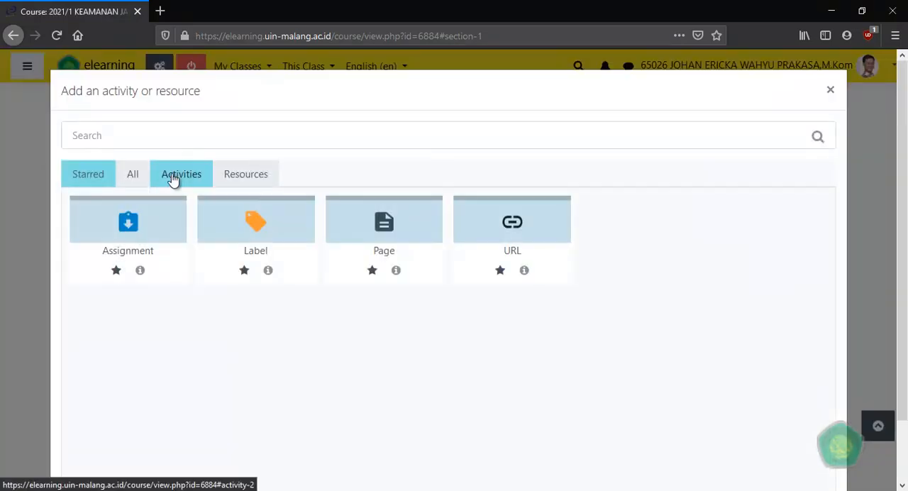
left_click(174, 176)
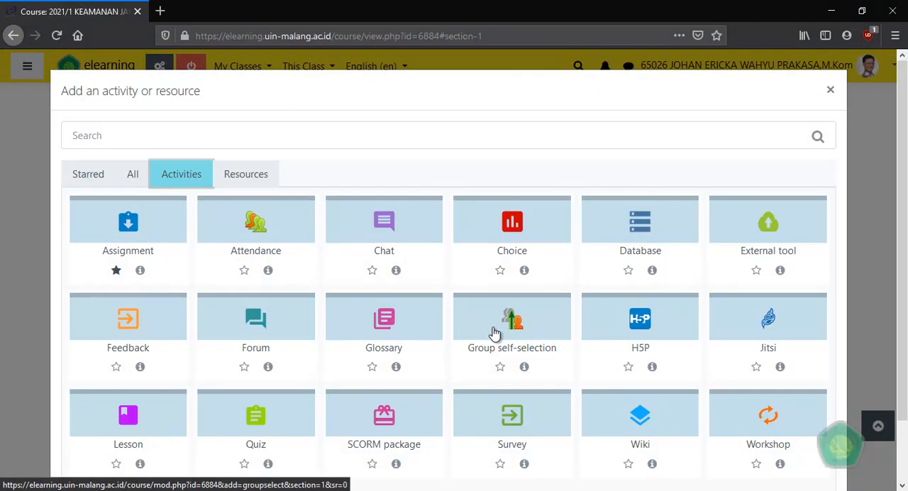
scroll(489, 326, "down", 2)
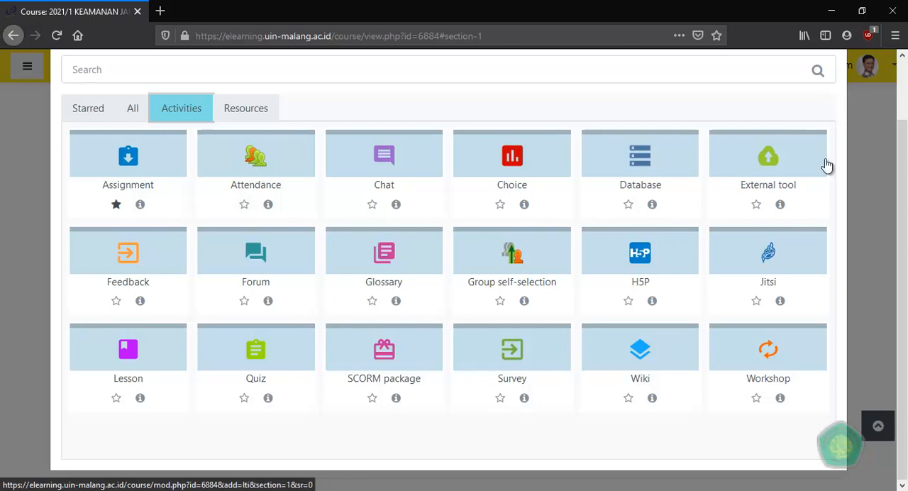
scroll(640, 296, "up", 2)
left_click(830, 90)
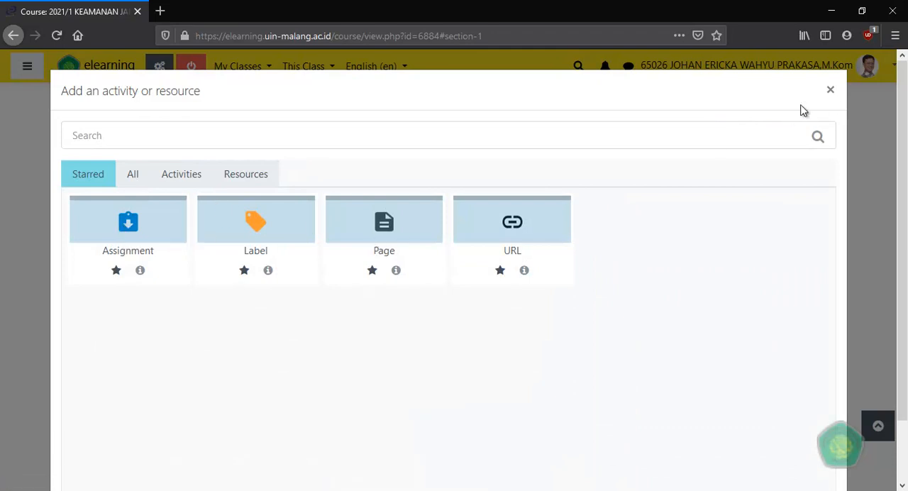
left_click(830, 90)
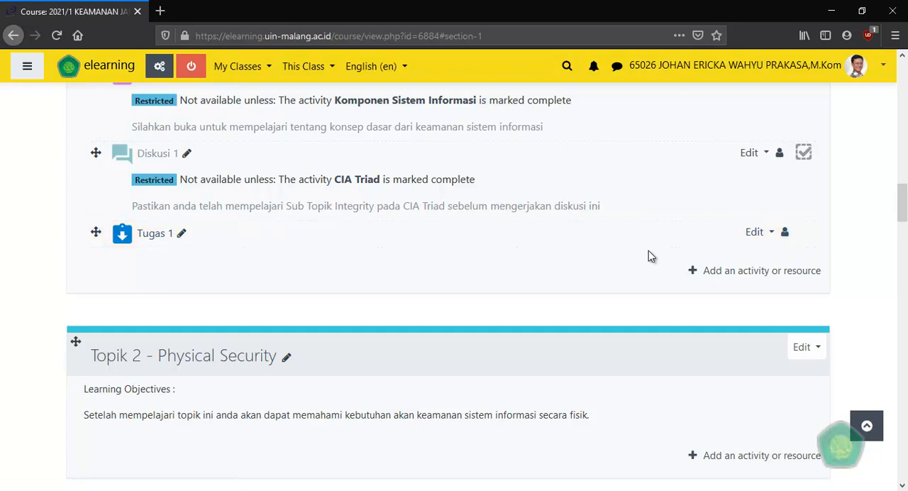
In the settings of the Tugas 1 assignment, set completion tracking to "Show activity as complete when conditions are met".
left_click(763, 239)
left_click(756, 258)
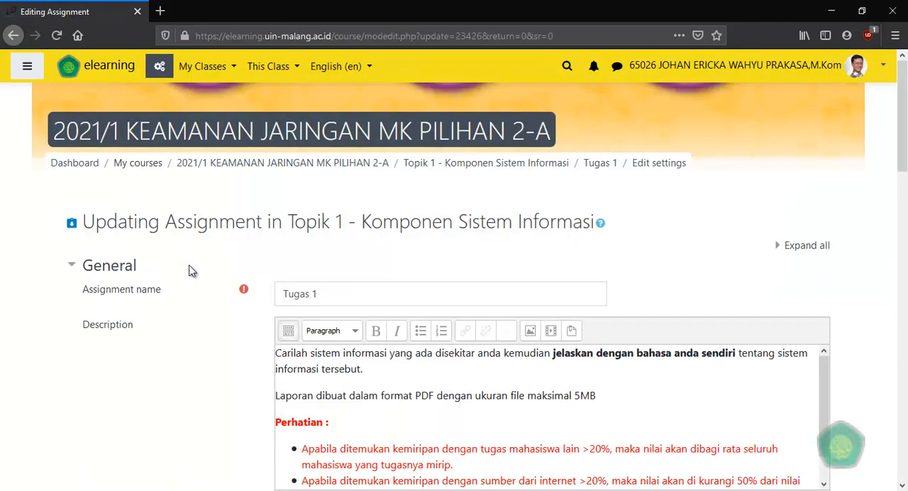
scroll(181, 254, "down", 5)
scroll(195, 278, "down", 10)
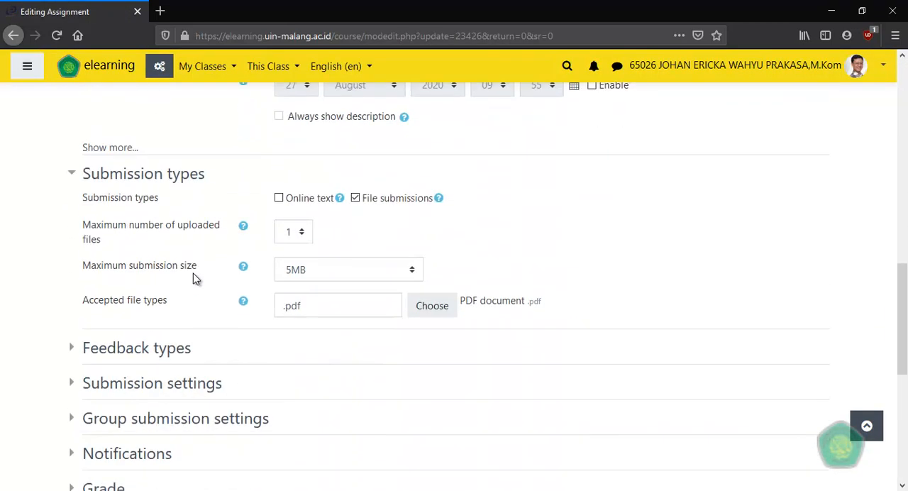
scroll(194, 275, "down", 2)
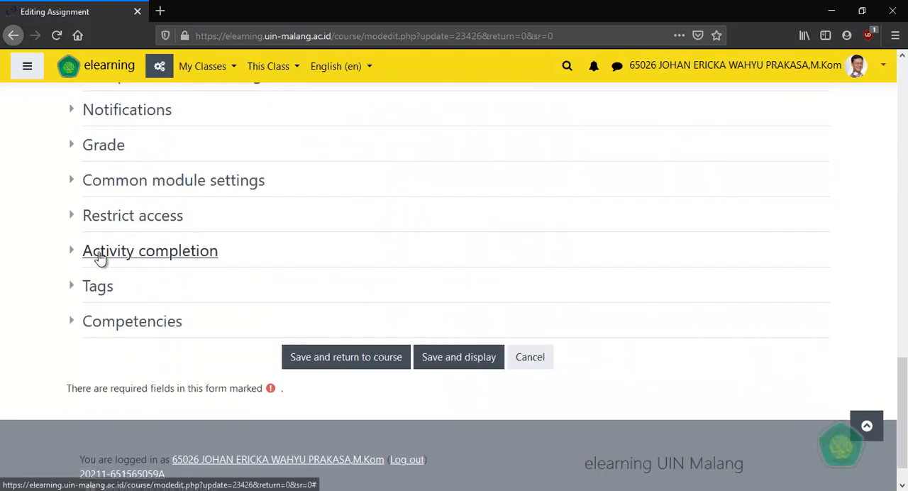
left_click(190, 255)
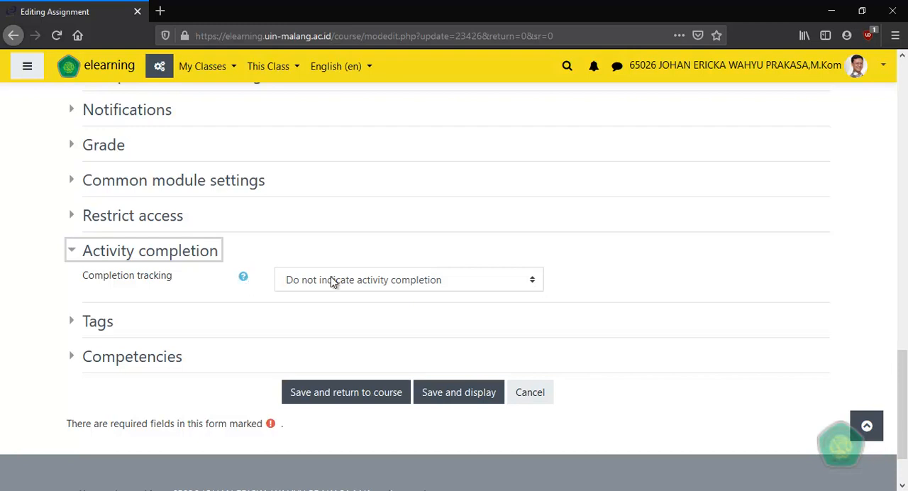
left_click(389, 283)
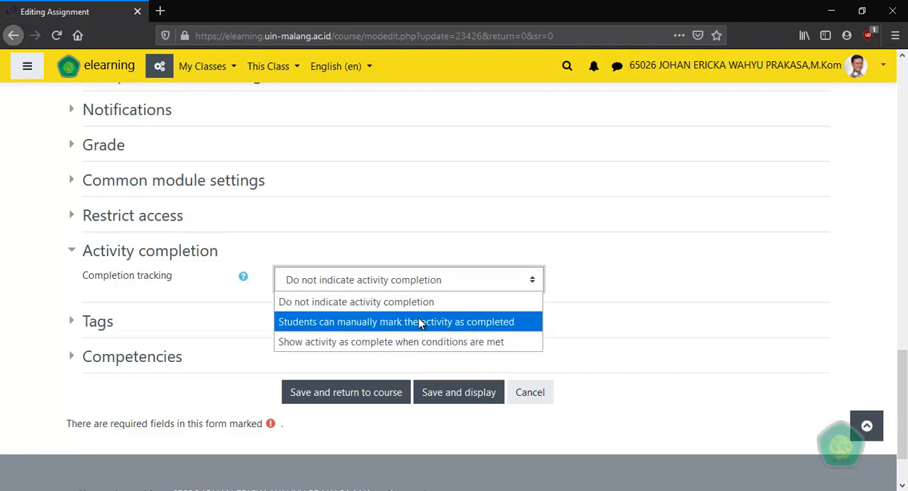
left_click(378, 342)
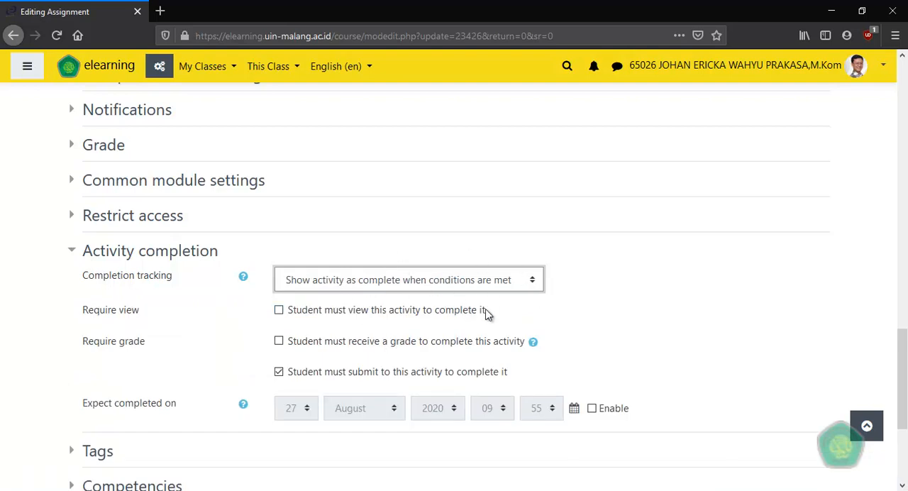
scroll(660, 295, "down", 2)
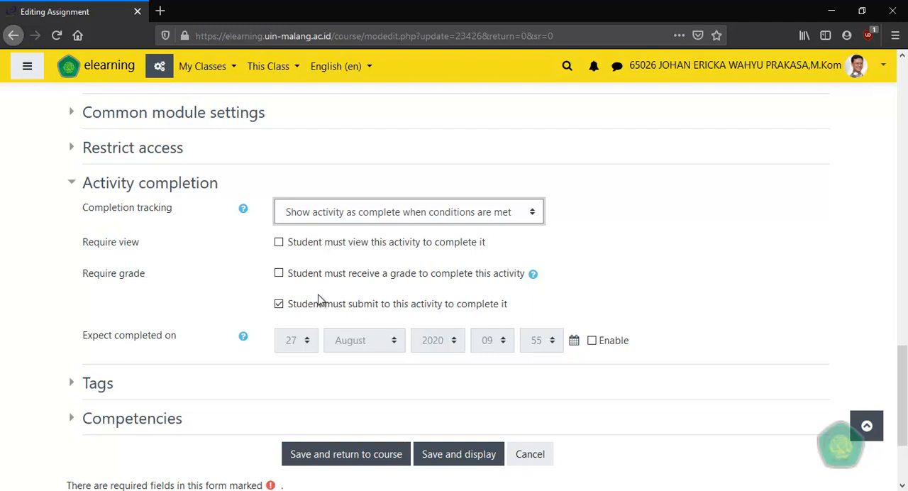
left_click(278, 274)
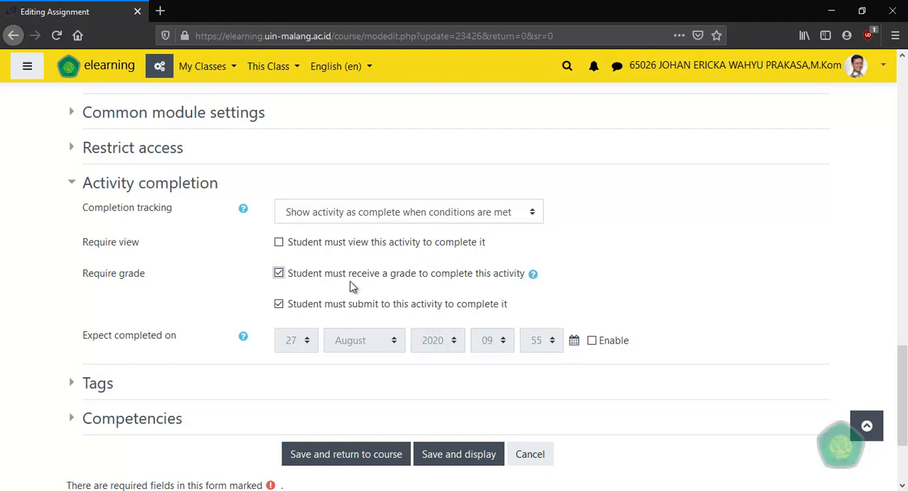
left_click(279, 275)
Review the Tugas 1 settings, keep completion tracking based on conditions, and save the assignment, returning to the course.
scroll(215, 312, "up", 10)
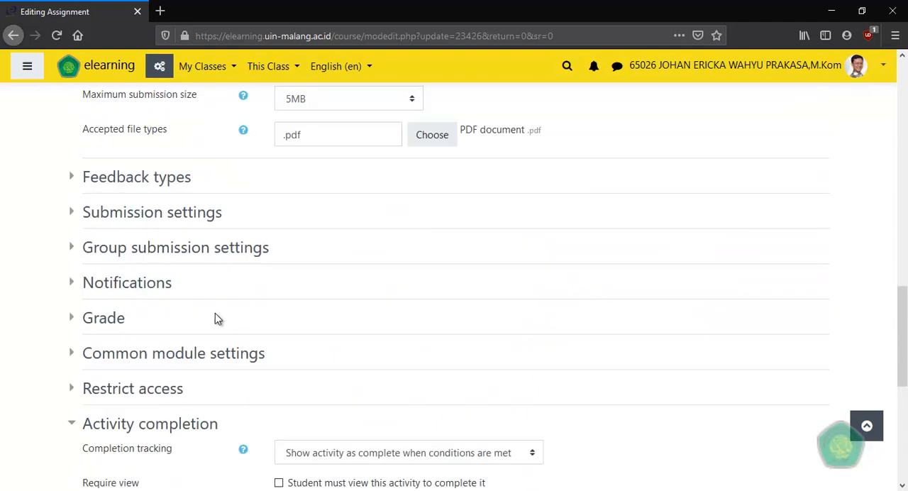
scroll(230, 310, "up", 5)
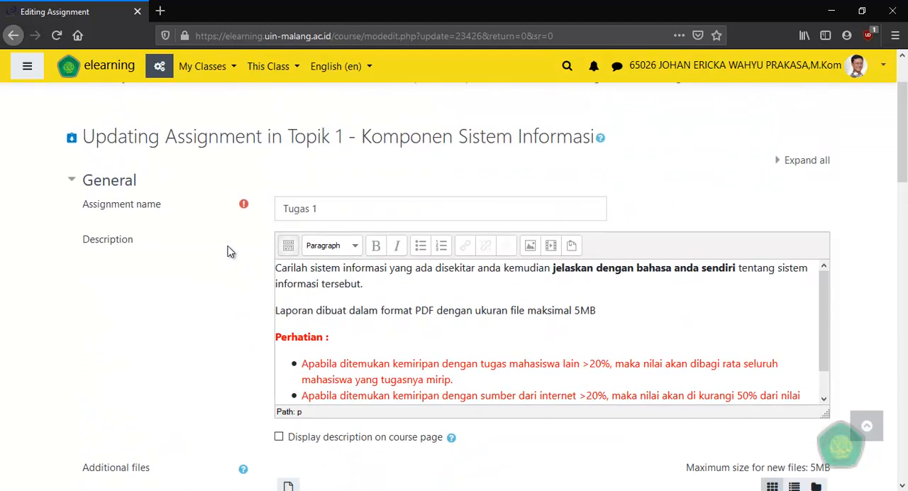
scroll(221, 259, "down", 15)
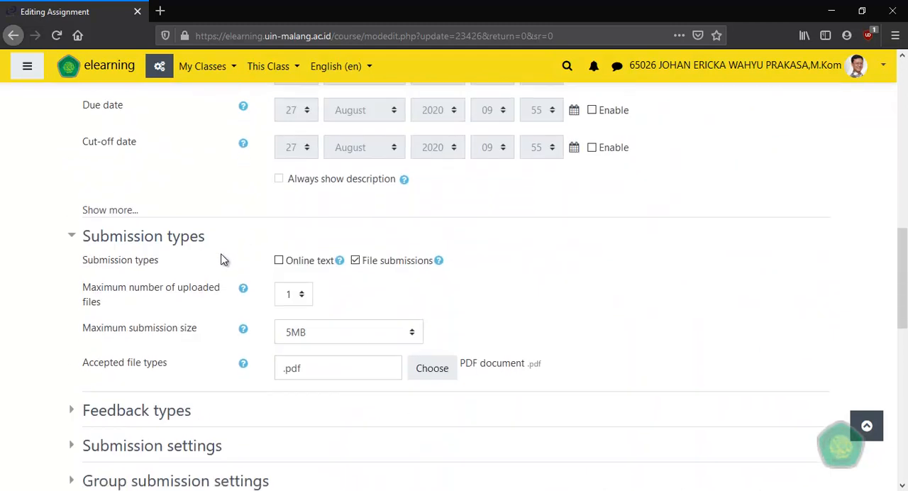
scroll(221, 264, "down", 2)
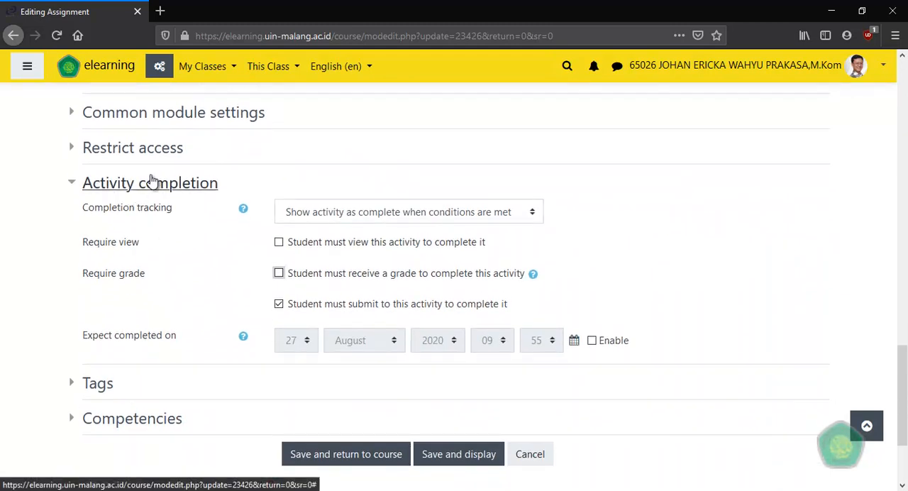
left_click(396, 217)
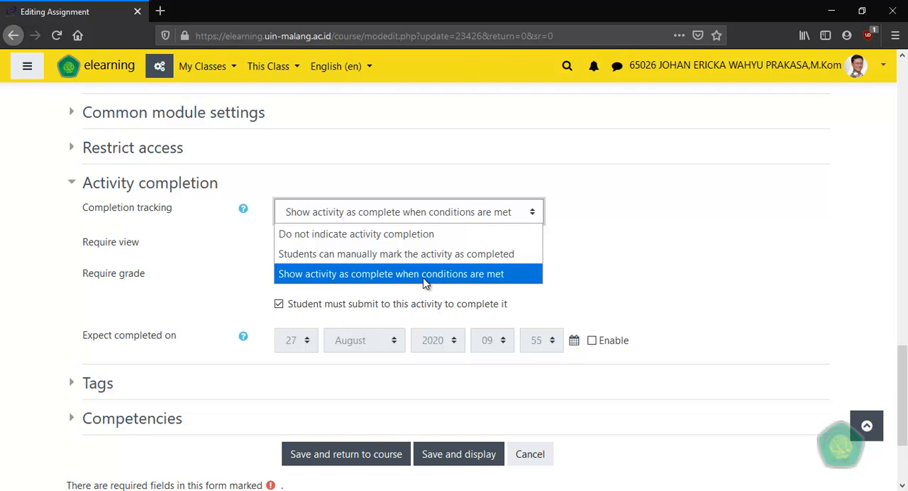
left_click(520, 275)
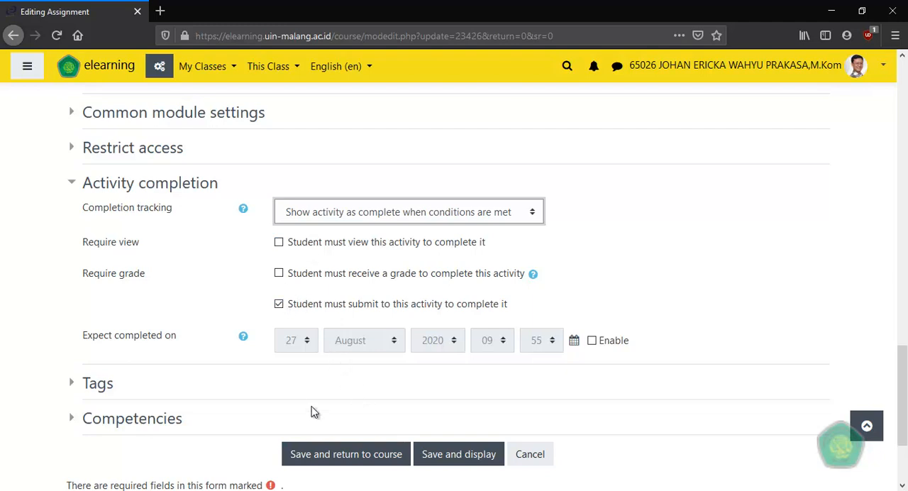
left_click(356, 461)
Add an activity completion restriction to the Topik 2 - Physical Security section requiring Tugas 1 to be marked complete.
scroll(257, 332, "down", 5)
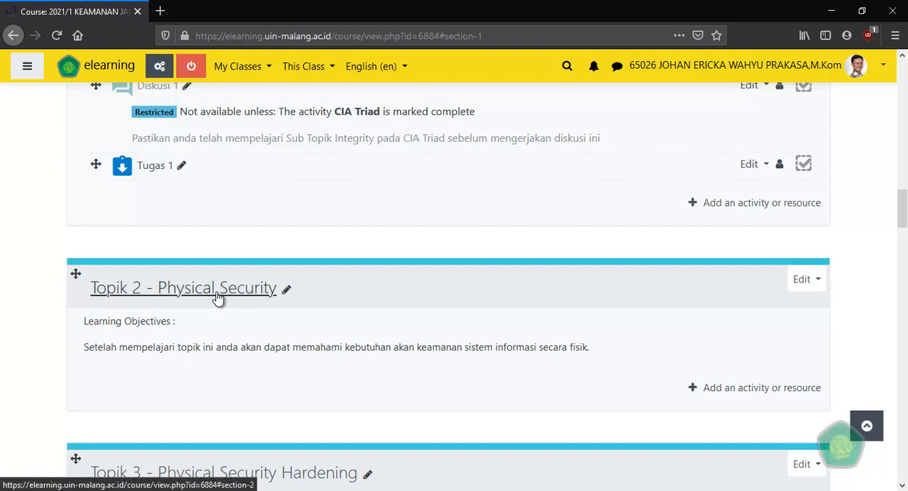
left_click(809, 280)
left_click(770, 304)
scroll(246, 291, "down", 5)
left_click(118, 304)
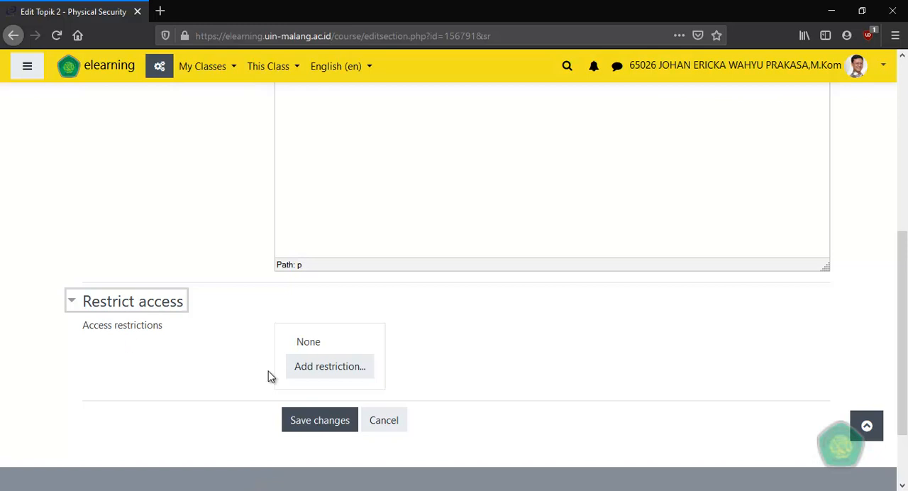
left_click(333, 369)
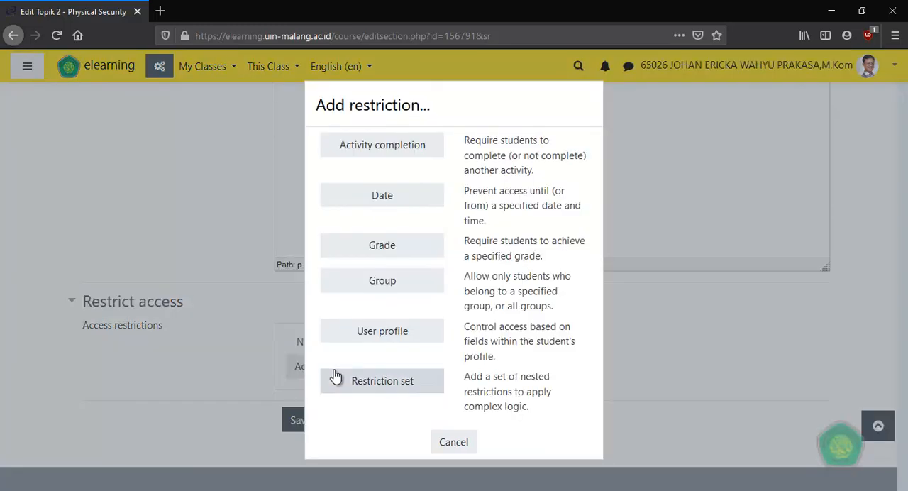
left_click(369, 148)
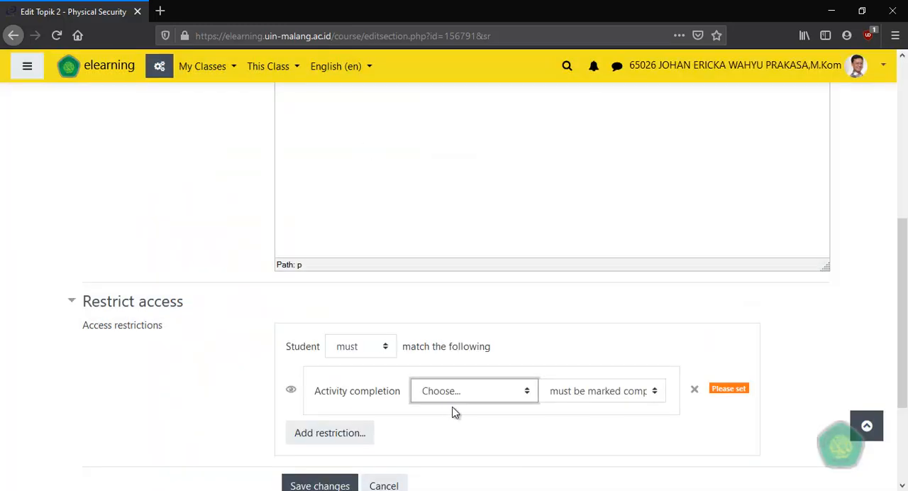
left_click(479, 392)
left_click(475, 367)
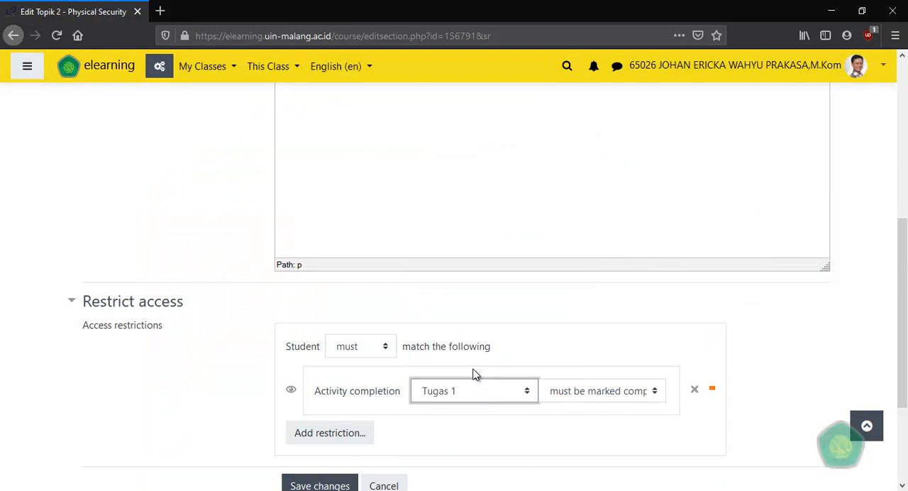
Check the section name and access restriction of Topik 2, and save the section changes.
scroll(553, 344, "down", 2)
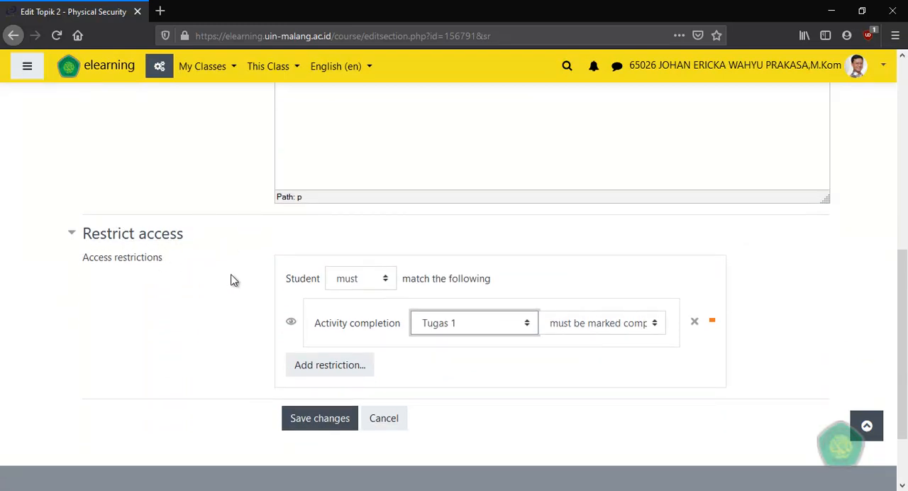
scroll(241, 289, "up", 10)
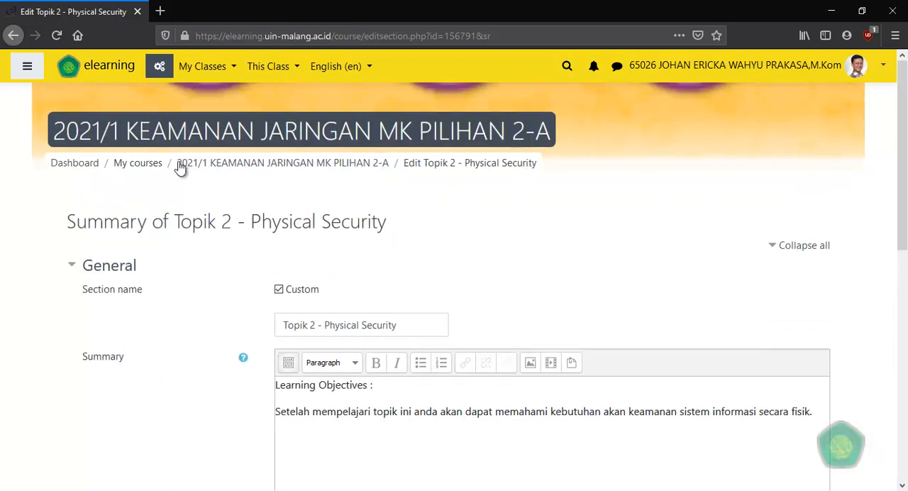
left_click_drag(180, 213, 231, 220)
scroll(196, 286, "down", 10)
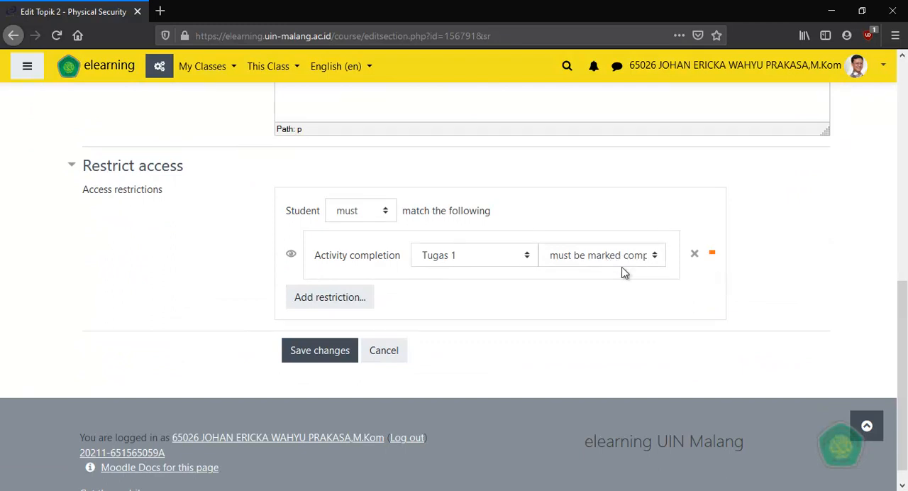
left_click(321, 351)
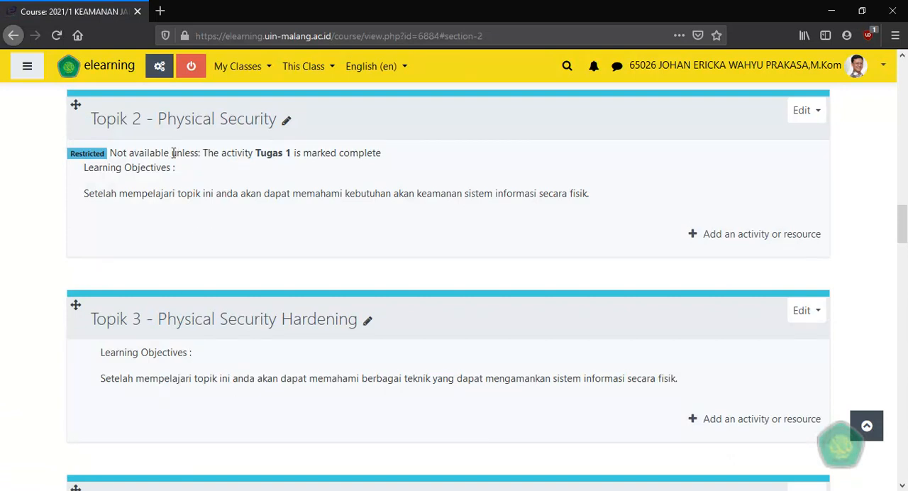
Examine the access restriction note under the Topik 2 heading on the course page.
left_click_drag(109, 156, 199, 159)
left_click(217, 156)
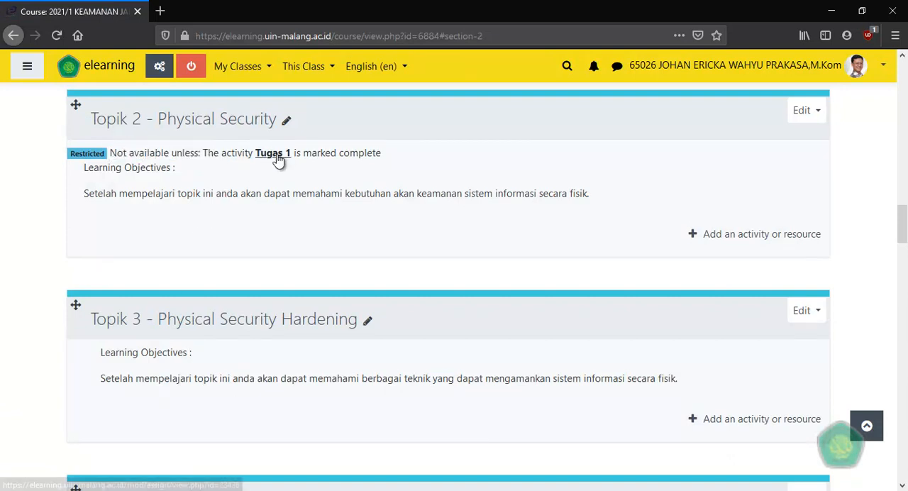
left_click_drag(316, 154, 408, 165)
triple_click(405, 160)
scroll(418, 209, "up", 2)
left_click(450, 225)
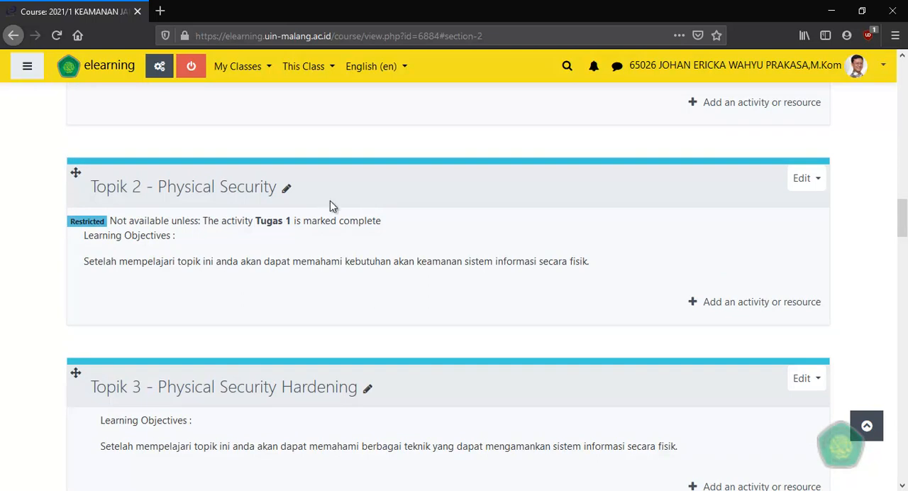
Add a date restriction to the Topik 2 - Physical Security section alongside the Tugas 1 completion condition.
left_click(809, 179)
left_click(772, 204)
scroll(234, 281, "down", 3)
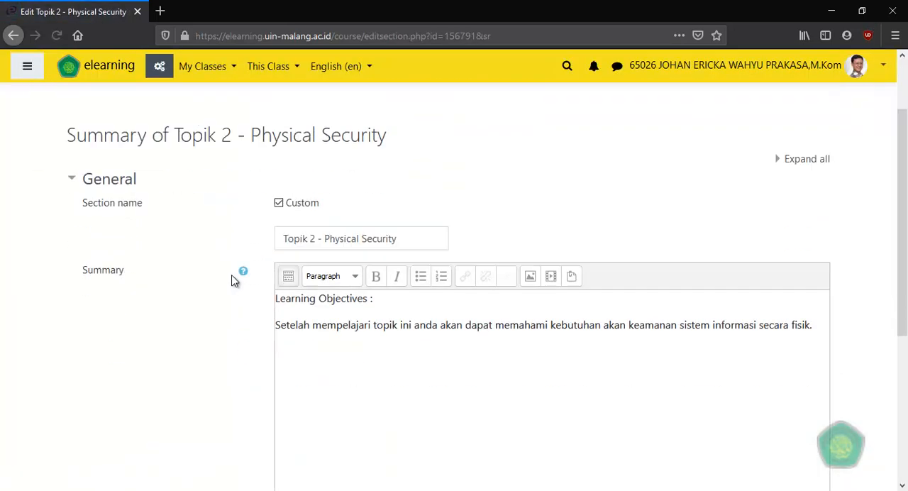
scroll(143, 312, "down", 3)
left_click(135, 301)
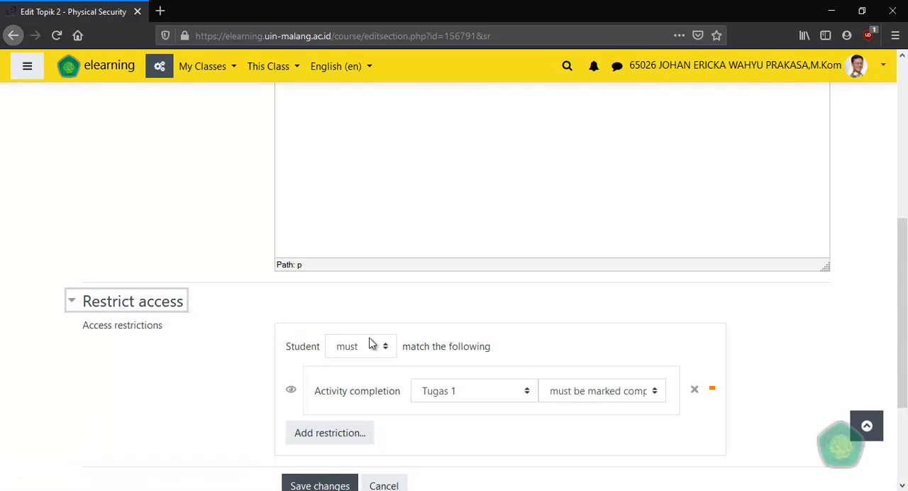
scroll(348, 348, "down", 2)
left_click(331, 367)
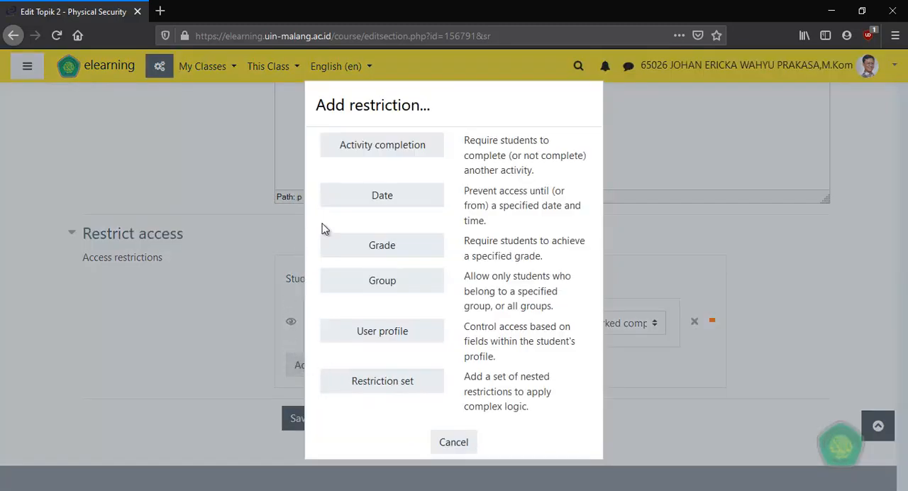
left_click(372, 205)
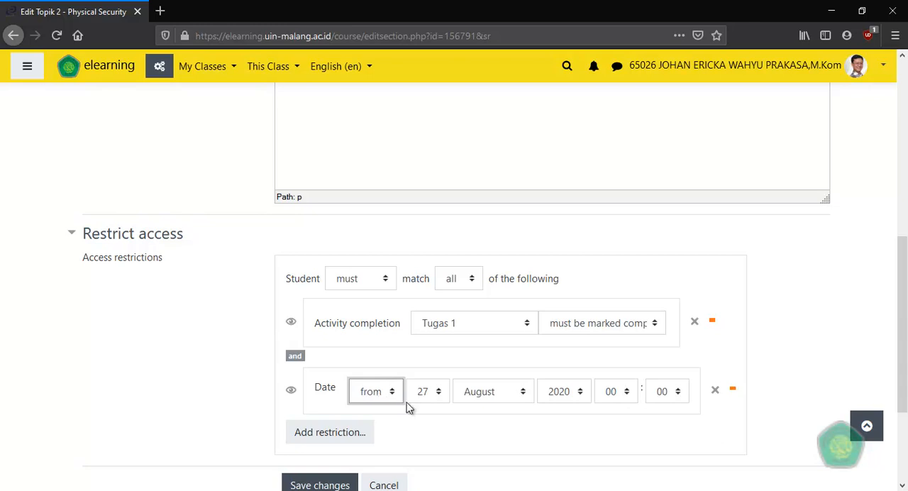
Set the start date of the Topik 2 date restriction to 1 September.
left_click(427, 393)
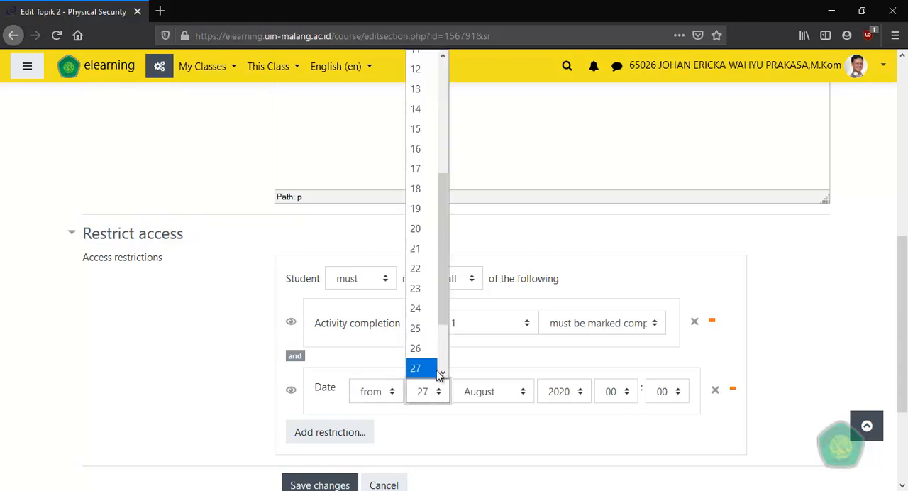
left_click_drag(444, 319, 425, 67)
left_click(426, 64)
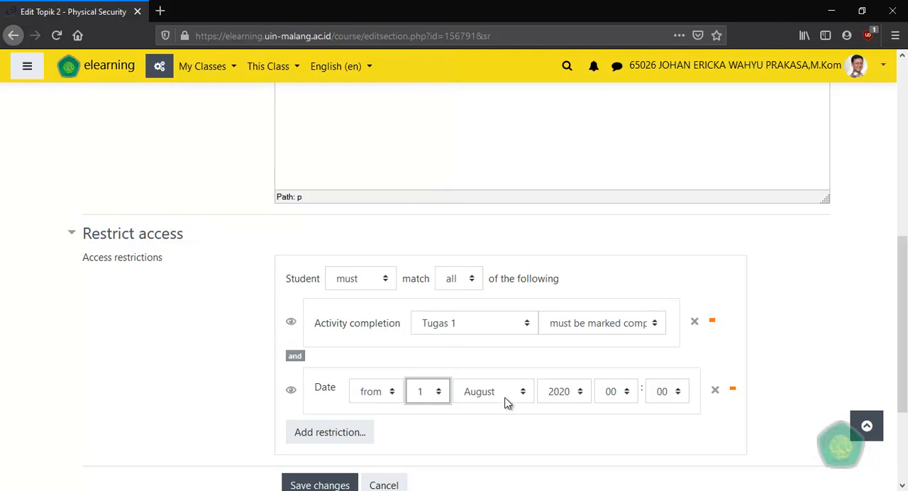
left_click(507, 397)
left_click(506, 312)
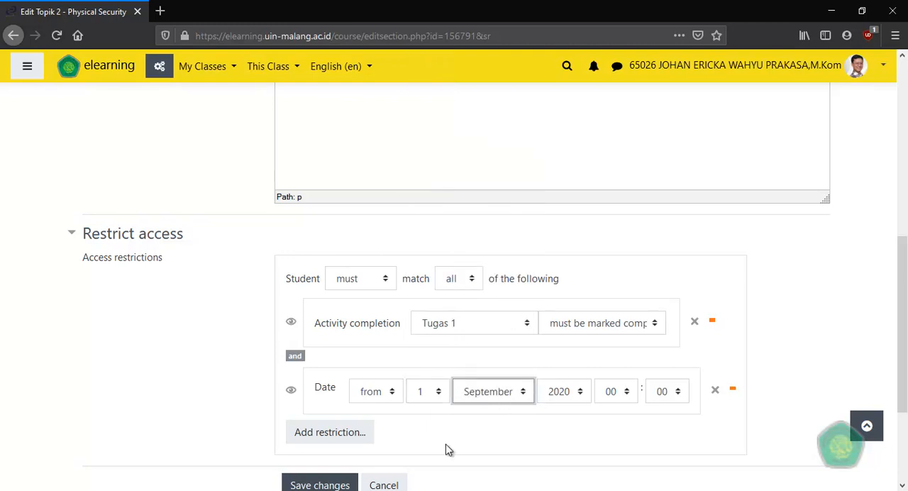
scroll(424, 410, "down", 1)
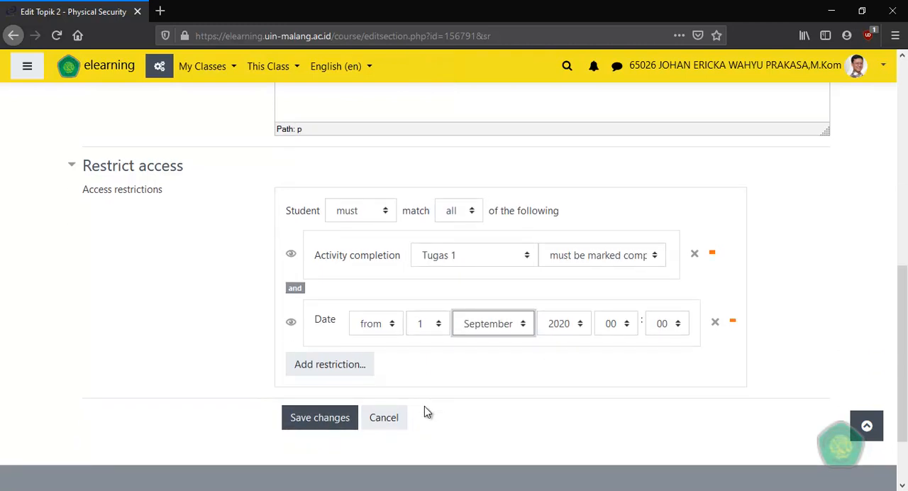